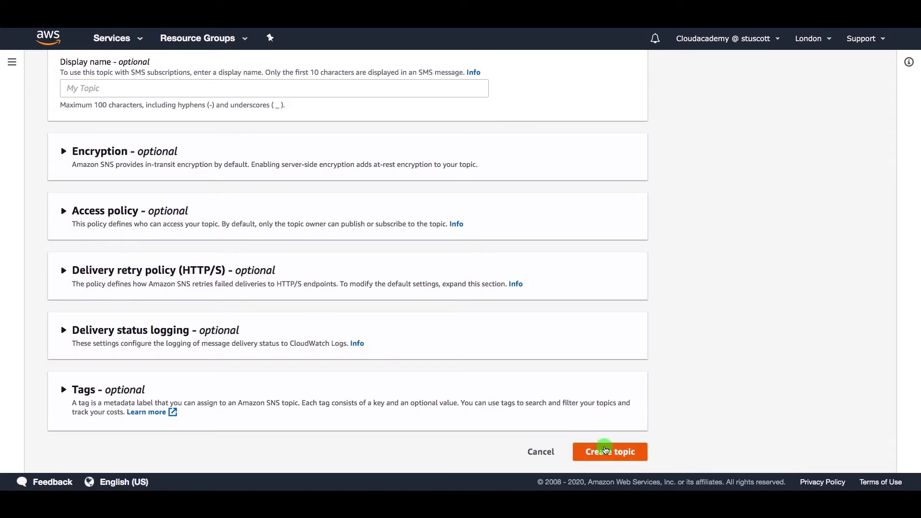
# Step: Create the SNS topic named S3PutEvent
pyautogui.click(606, 450)
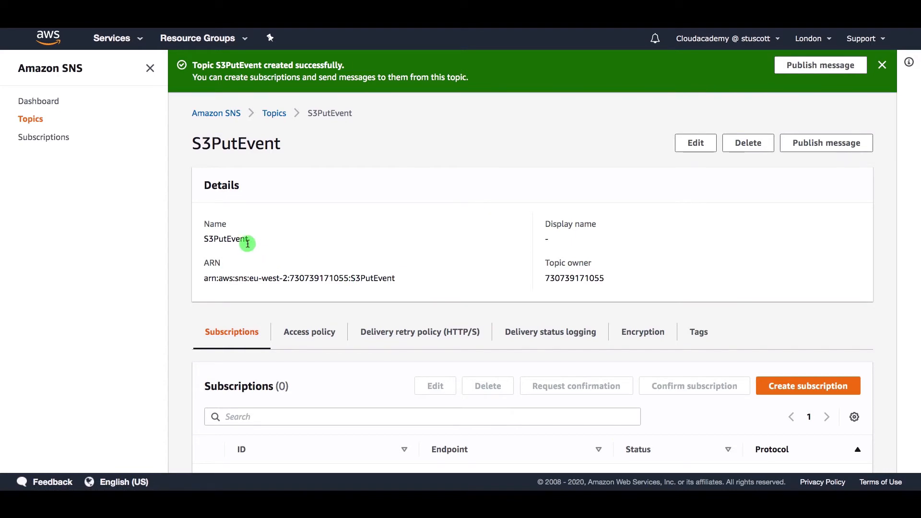
pyautogui.moveTo(245, 240); pyautogui.dragTo(204, 239)
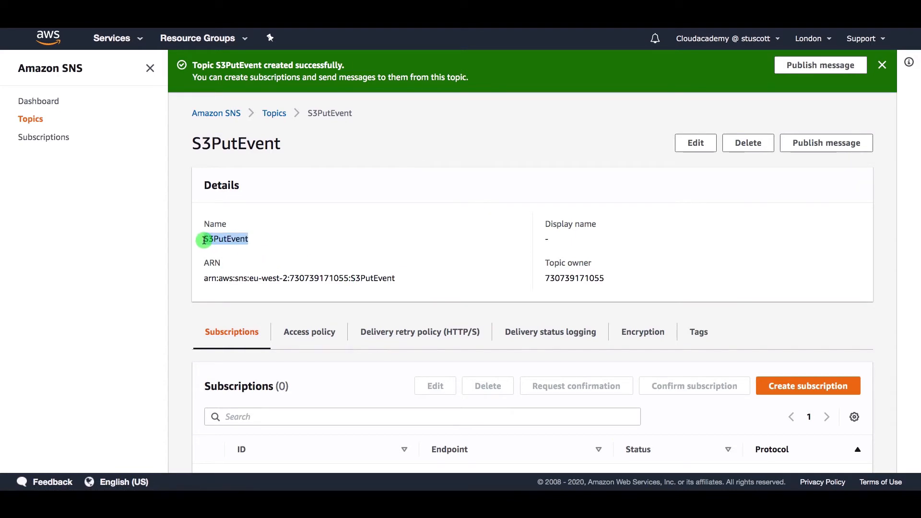
pyautogui.click(398, 280)
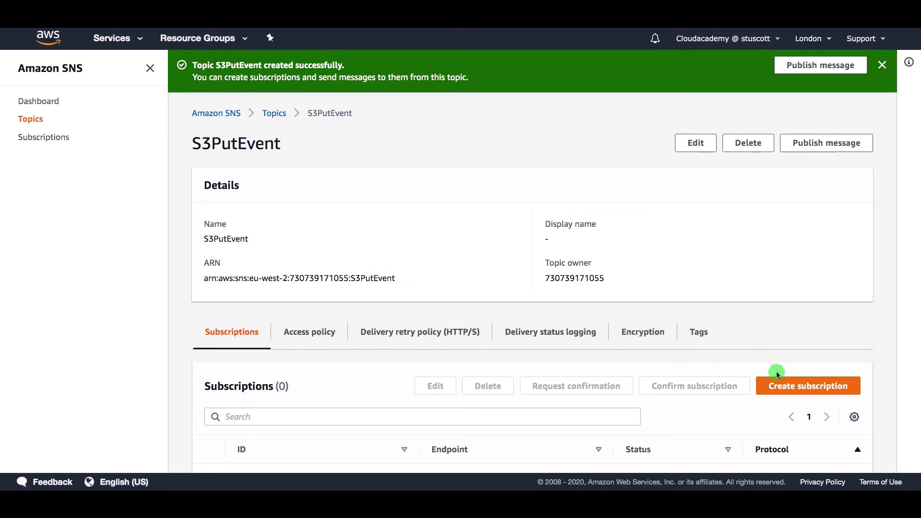
# Step: Subscribe the presenter's e-mail address to S3PutEvent using the Email protocol
pyautogui.click(802, 387)
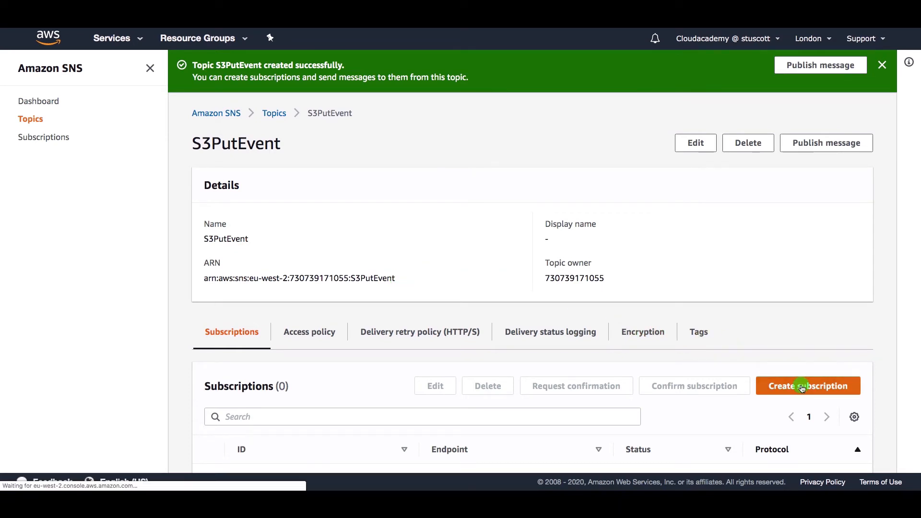
pyautogui.click(161, 243)
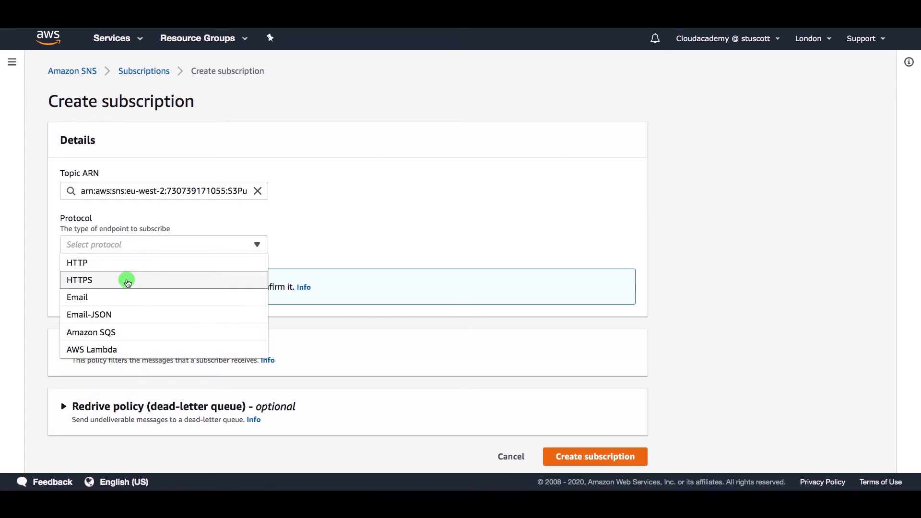
pyautogui.click(159, 297)
pyautogui.click(160, 297)
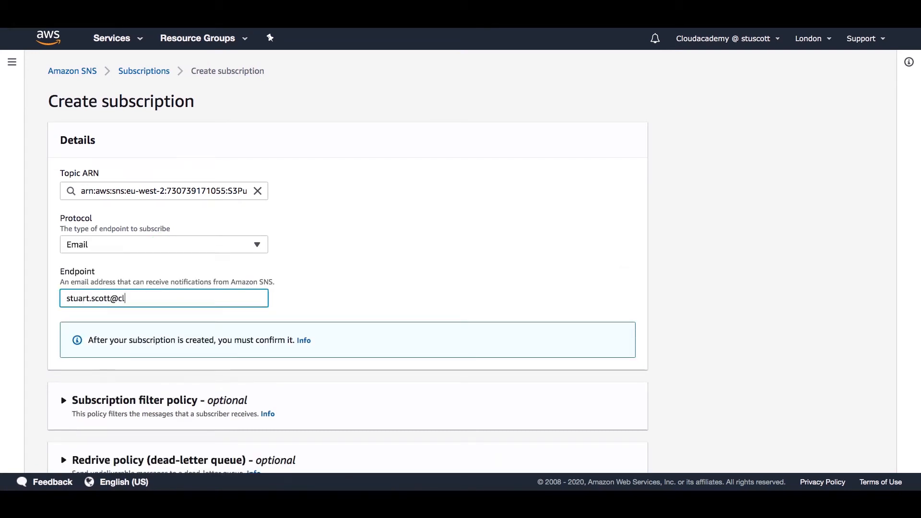
pyautogui.scroll(-1, 236, 329)
pyautogui.scroll(-2, 237, 330)
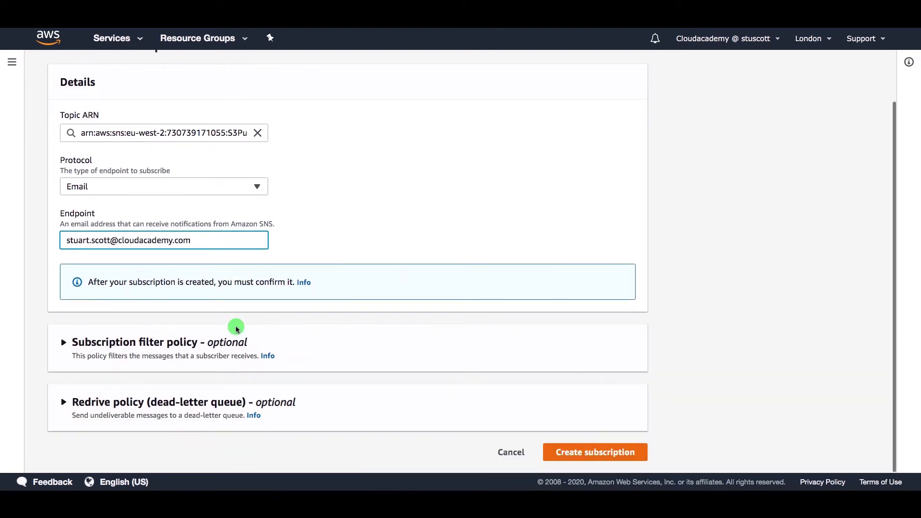
pyautogui.click(595, 452)
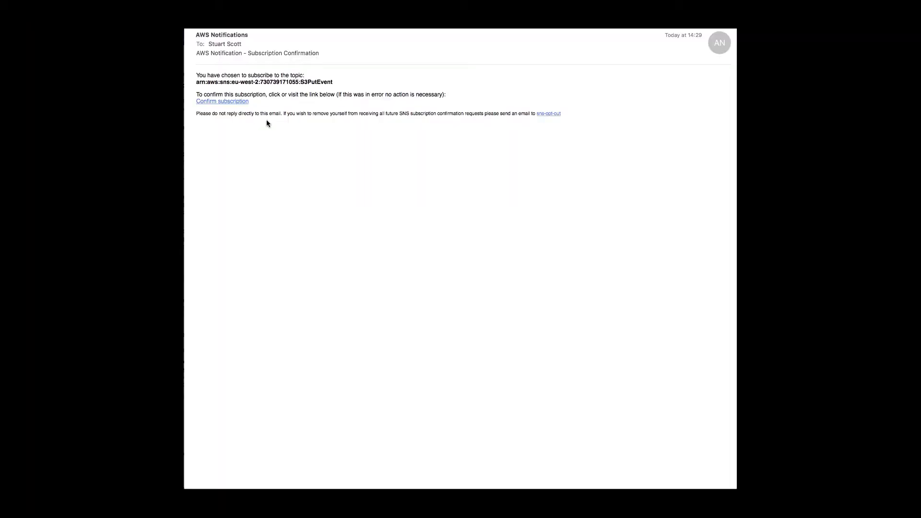
# Step: Follow the Confirm subscription link in the AWS confirmation e-mail for S3PutEvent
pyautogui.moveTo(212, 83); pyautogui.dragTo(305, 85)
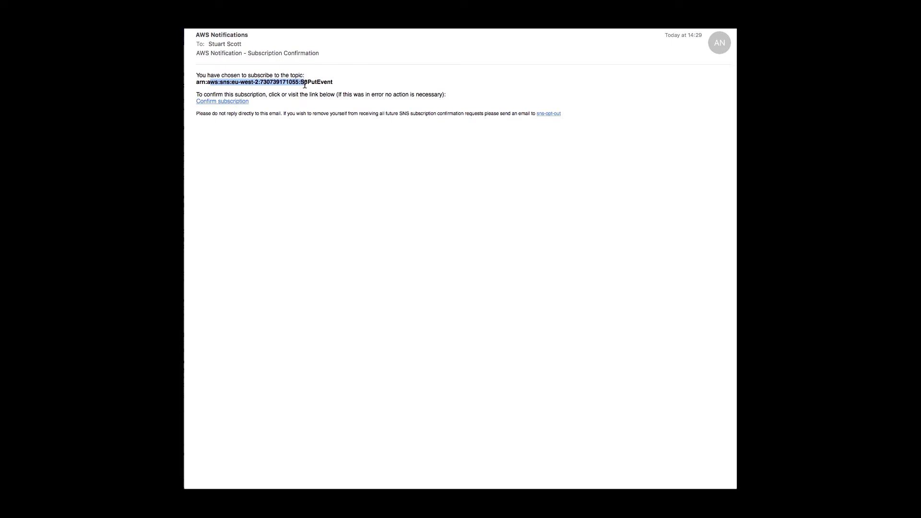
pyautogui.click(226, 103)
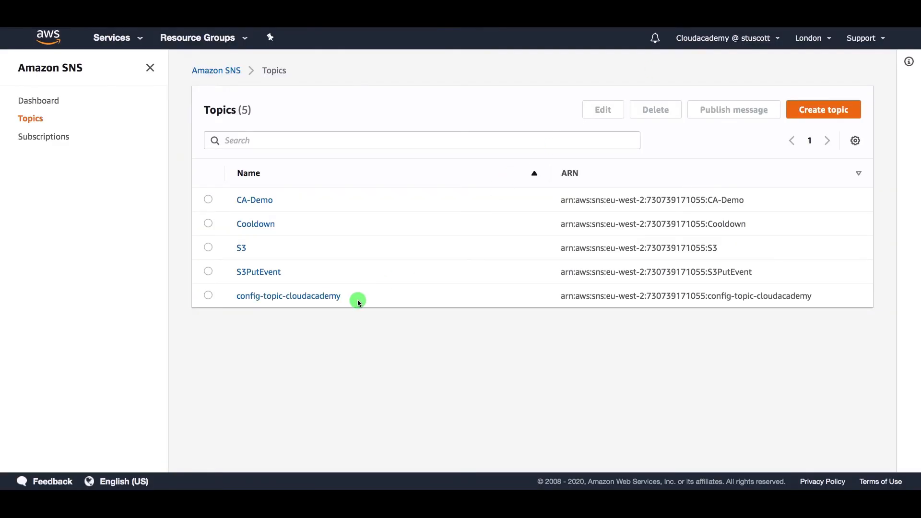
# Step: Replace S3PutEvent's default access policy JSON with the pasted S3 publish policy
pyautogui.click(263, 272)
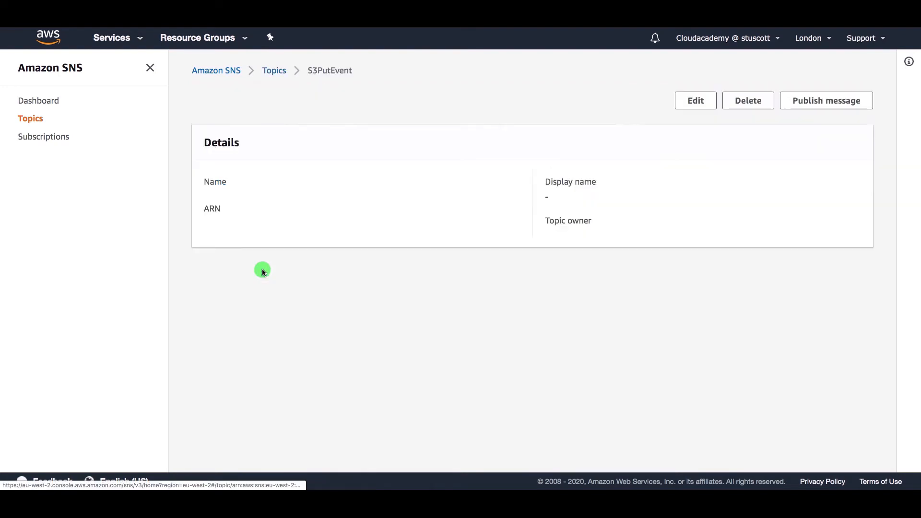
pyautogui.click(693, 99)
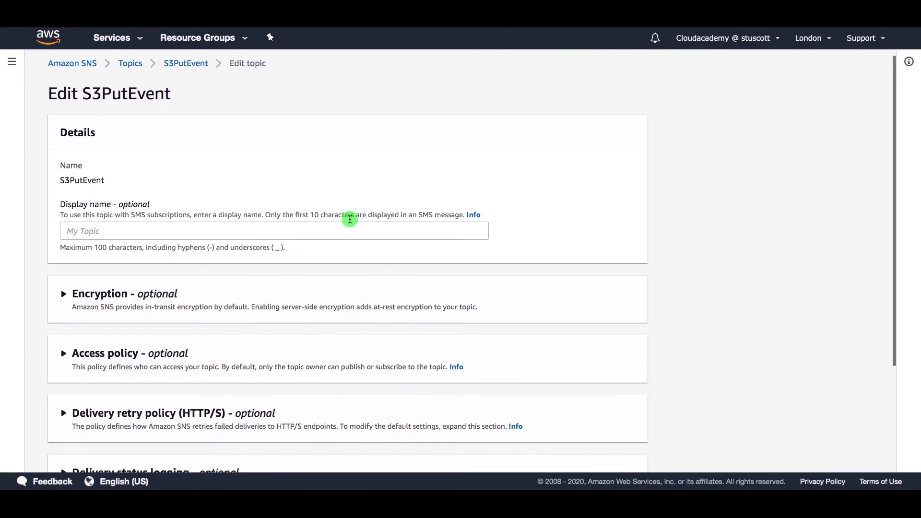
pyautogui.scroll(-3, 354, 218)
pyautogui.click(65, 255)
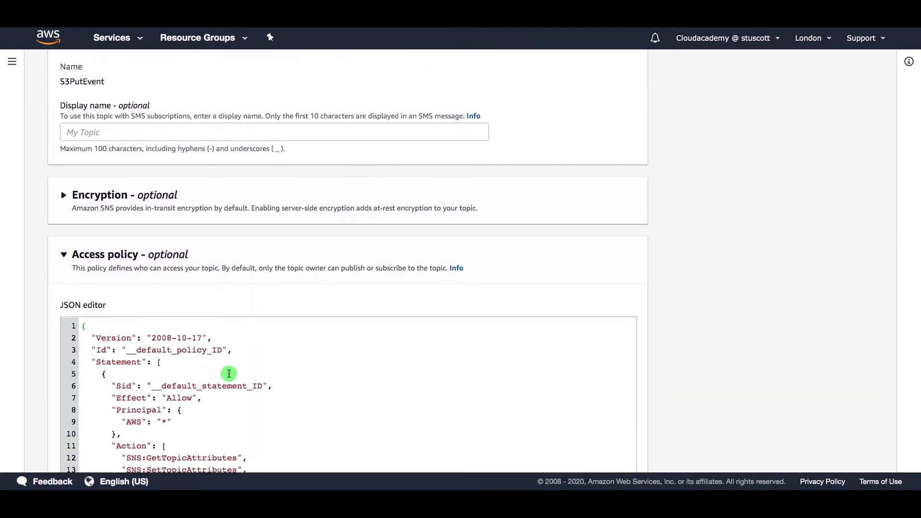
pyautogui.moveTo(76, 326); pyautogui.dragTo(161, 488)
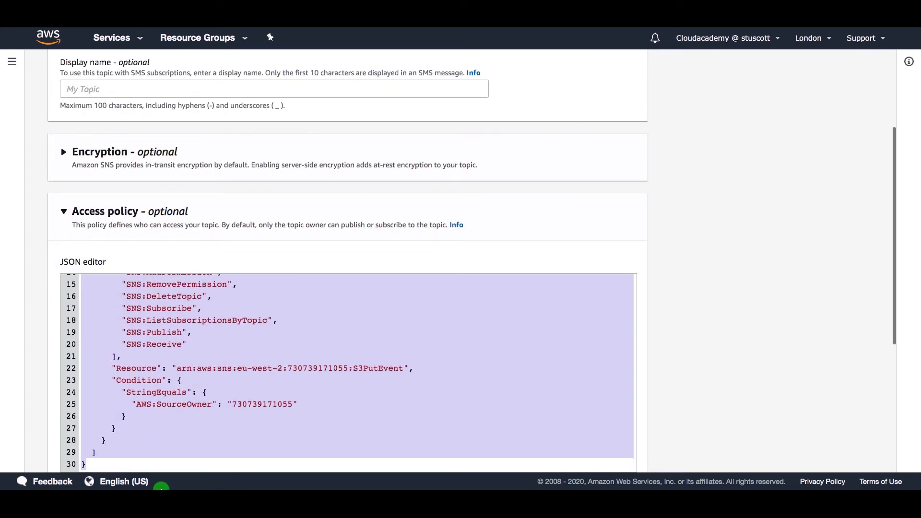
pyautogui.press('BackSpace')
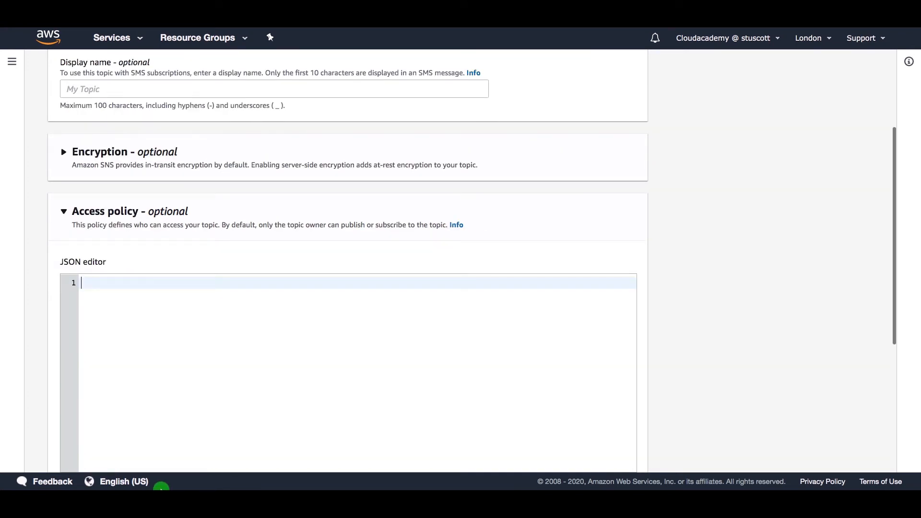
pyautogui.hotkey('ctrl', 'v')
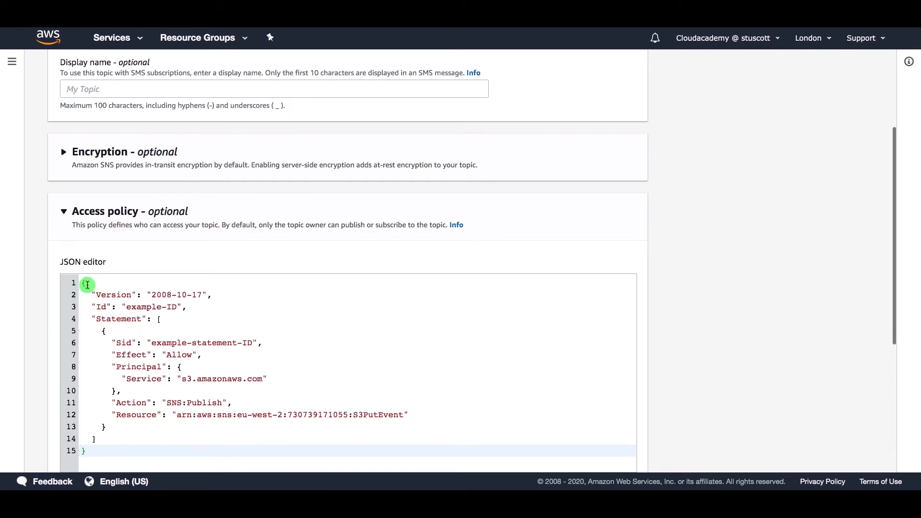
# Step: Review the policy's Allow effect, s3.amazonaws.com principal, SNS:Publish action and S3PutEvent resource ARN
pyautogui.moveTo(107, 355); pyautogui.dragTo(232, 353)
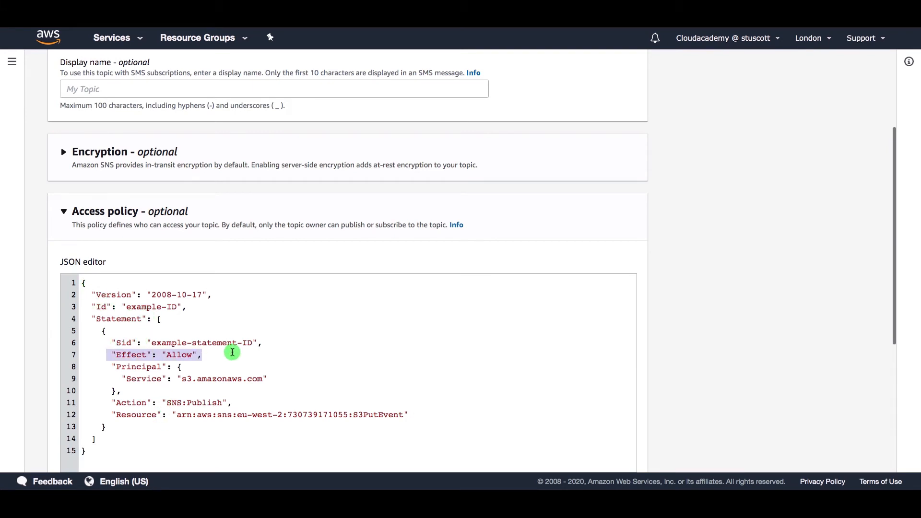
pyautogui.moveTo(106, 367); pyautogui.dragTo(268, 379)
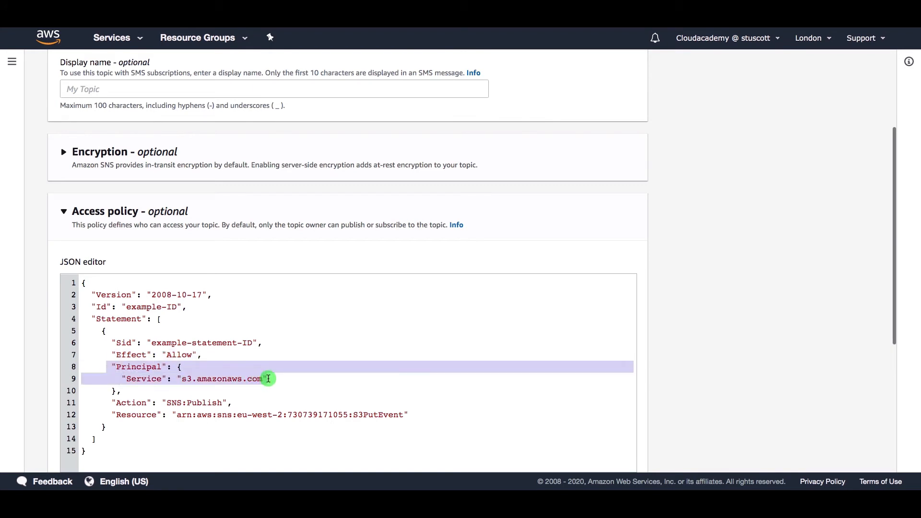
pyautogui.moveTo(110, 403); pyautogui.dragTo(241, 405)
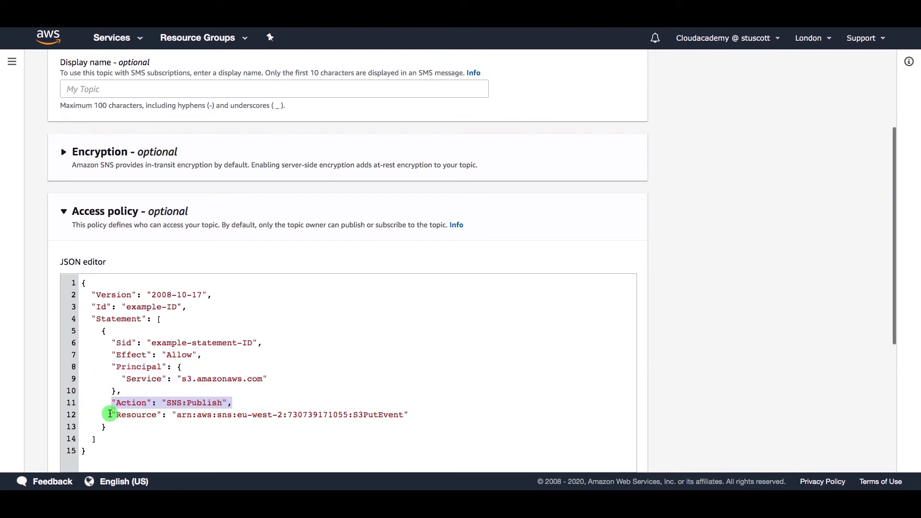
pyautogui.click(110, 414)
pyautogui.moveTo(110, 413); pyautogui.dragTo(415, 416)
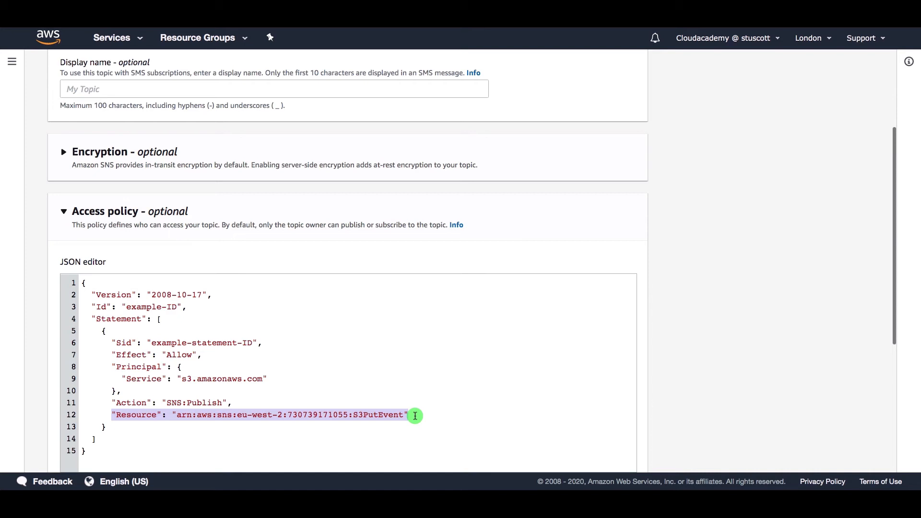
pyautogui.click(415, 415)
pyautogui.scroll(-5, 415, 417)
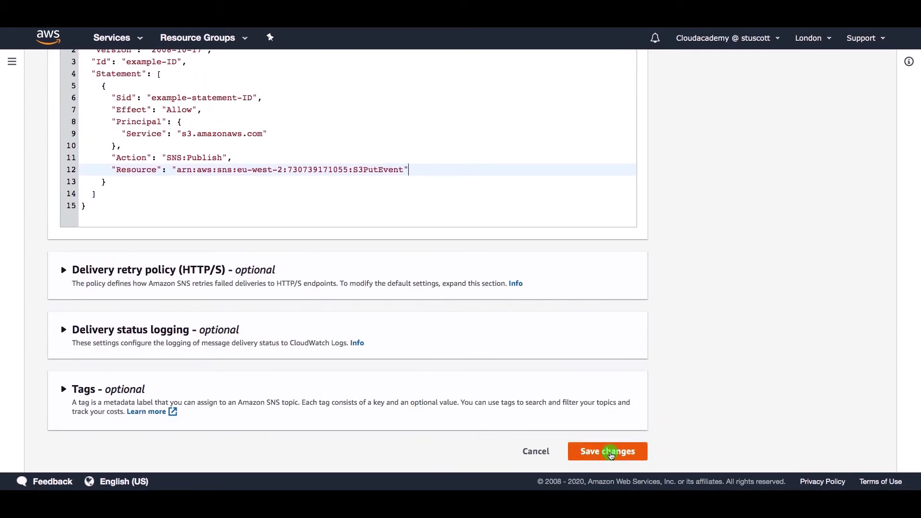
# Step: Save S3PutEvent's new access policy and move to the S3 buckets list
pyautogui.click(611, 454)
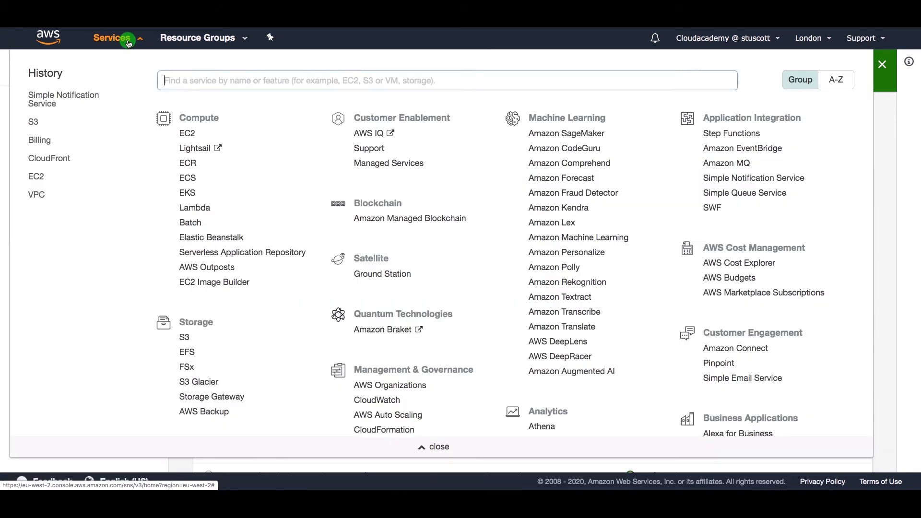
pyautogui.click(127, 41)
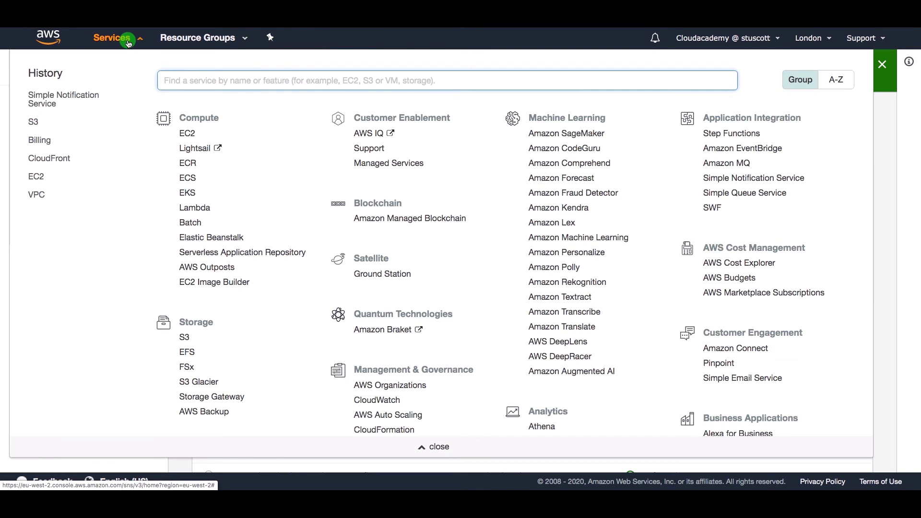
pyautogui.click(34, 122)
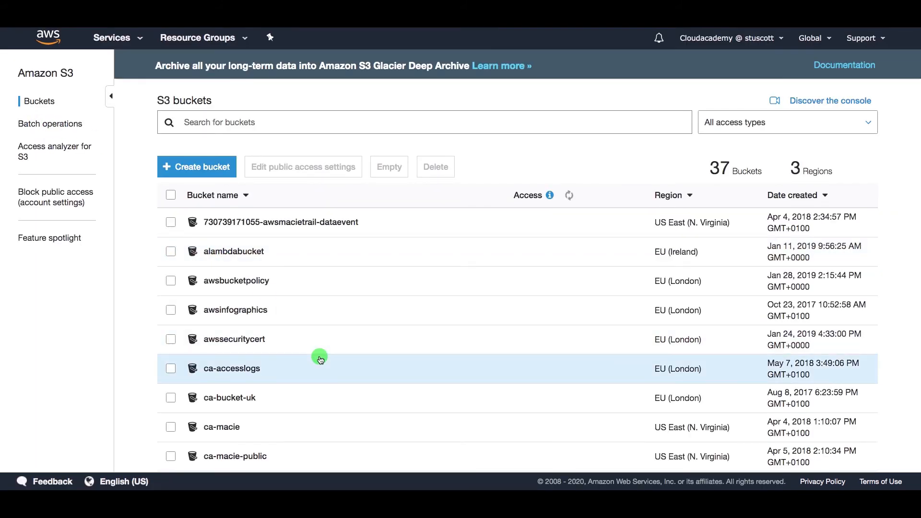
pyautogui.scroll(-15, 318, 355)
# Step: Open stuartsdemobucket's Properties and its Events settings, which show no notifications yet
pyautogui.scroll(-3, 320, 358)
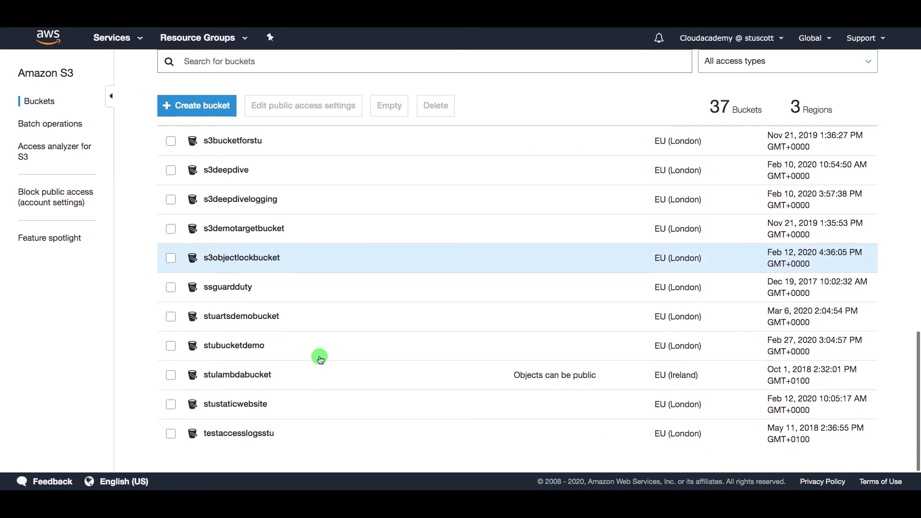
pyautogui.click(238, 317)
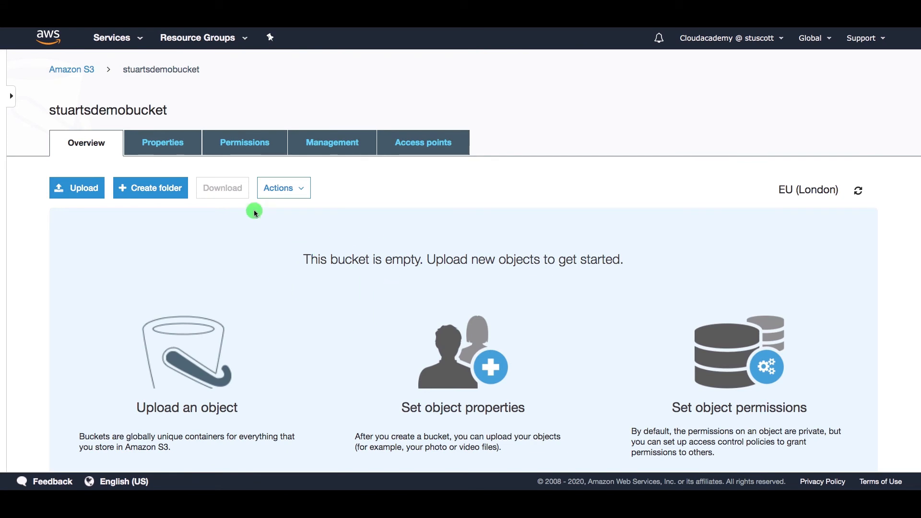
pyautogui.click(174, 150)
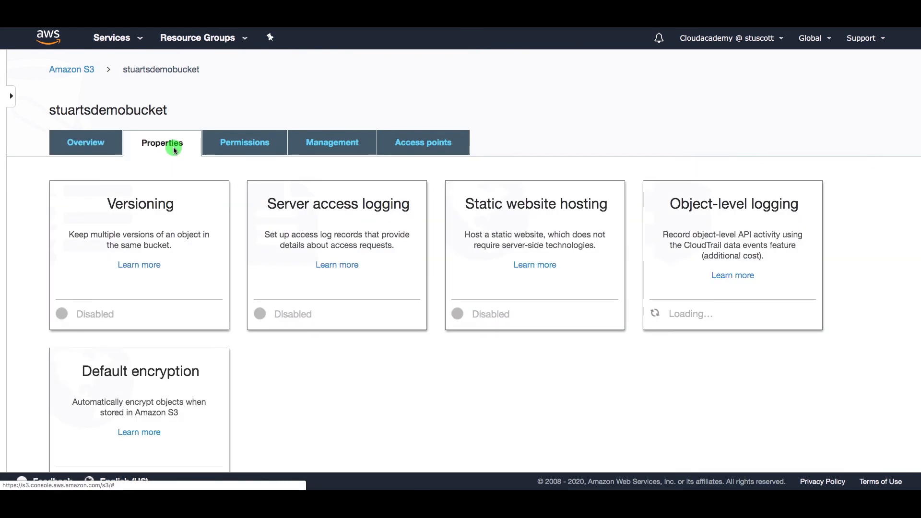
pyautogui.scroll(-6, 450, 401)
pyautogui.scroll(-2, 451, 402)
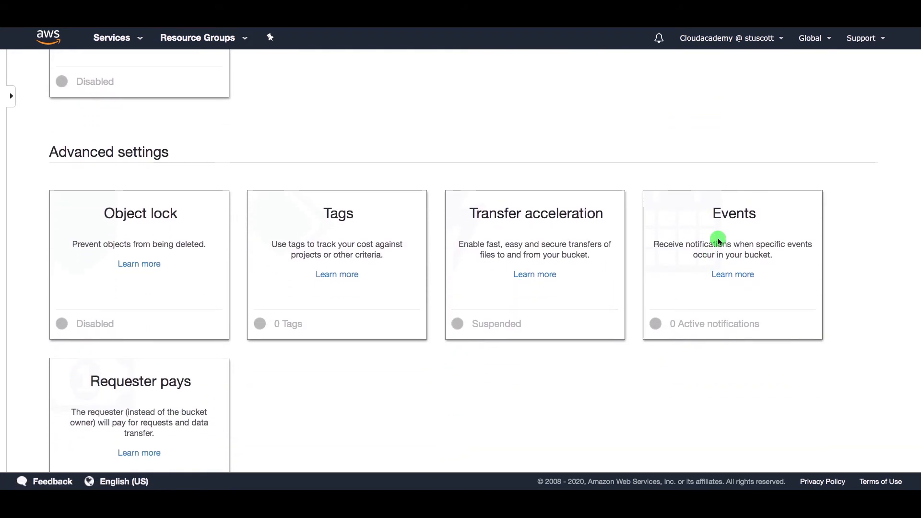
pyautogui.click(718, 241)
pyautogui.scroll(-2, 273, 326)
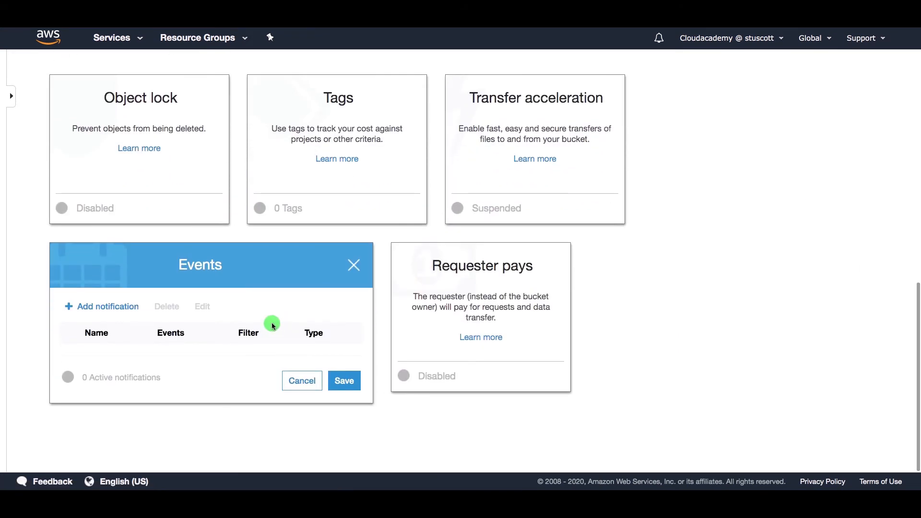
# Step: Add a notification named MyPutEvent that triggers on PUT events
pyautogui.click(102, 307)
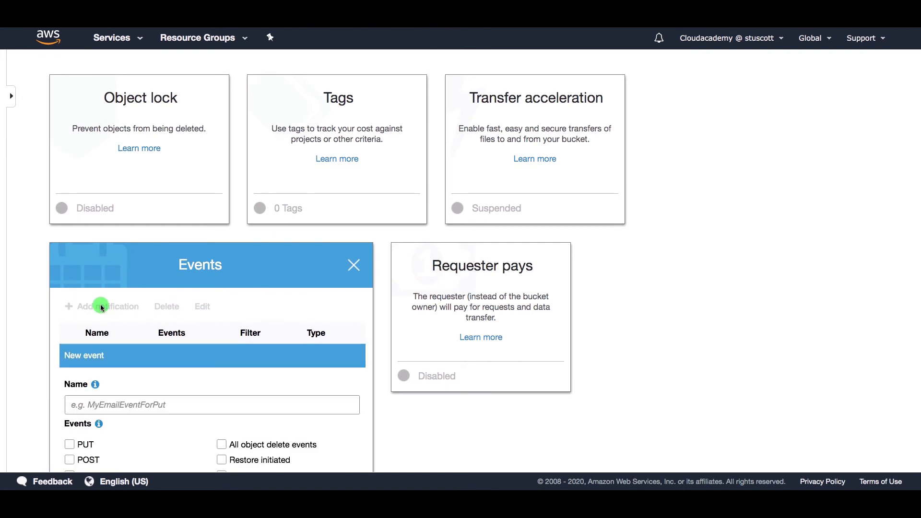
pyautogui.scroll(-4, 181, 375)
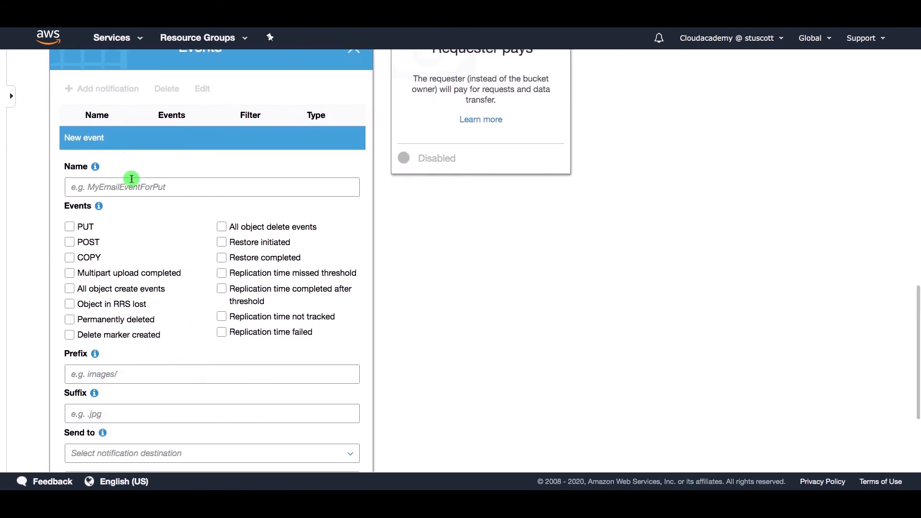
pyautogui.click(137, 186)
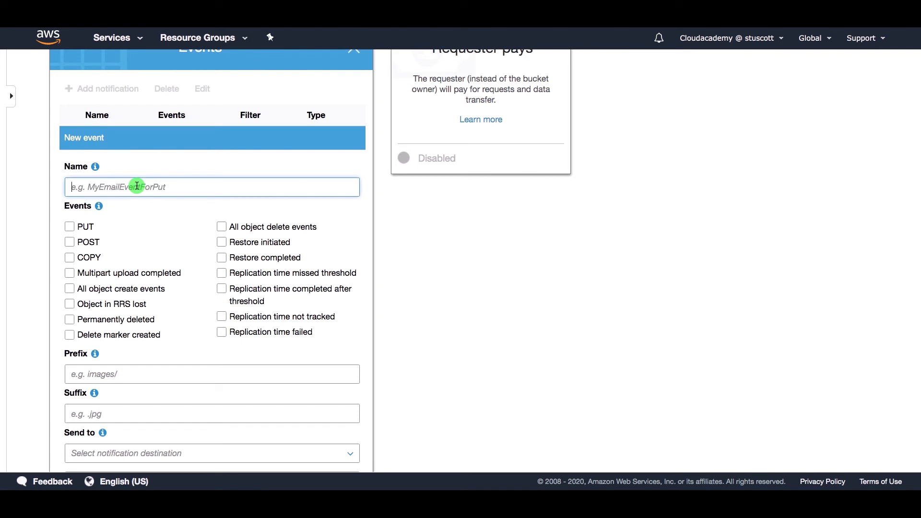
pyautogui.write('MyPuT')
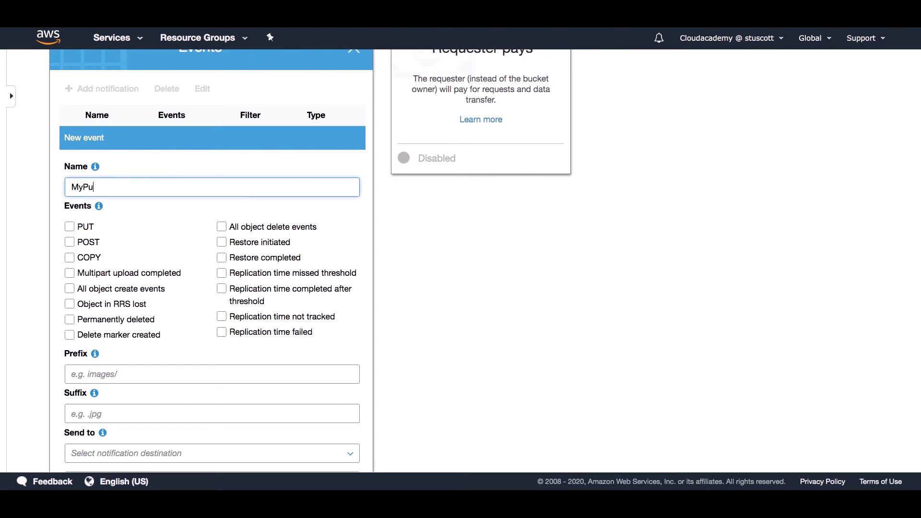
pyautogui.press('BackSpace')
pyautogui.write('tEvent')
pyautogui.click(71, 230)
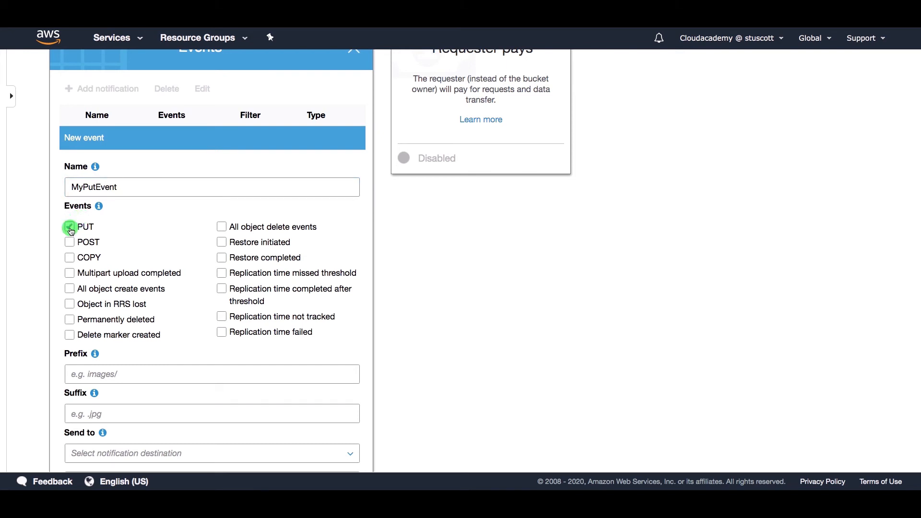
pyautogui.scroll(-5, 183, 229)
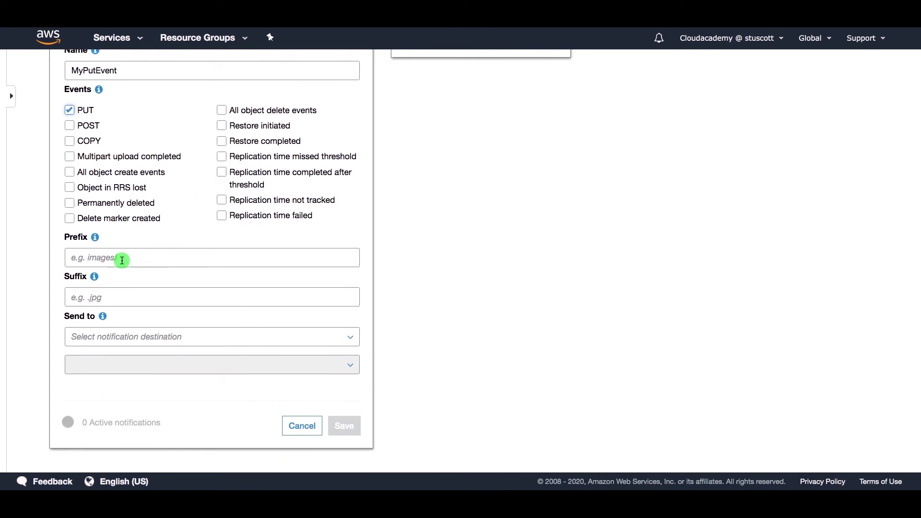
pyautogui.scroll(-2, 138, 303)
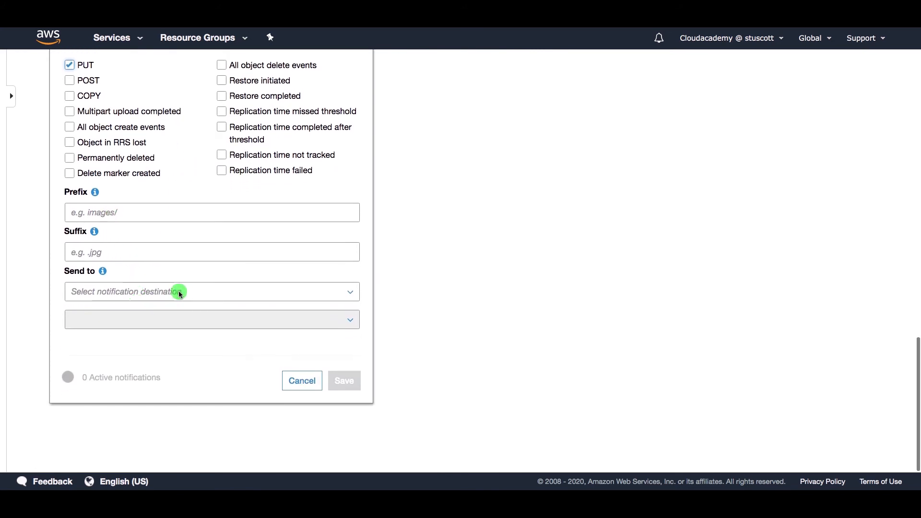
# Step: Send MyPutEvent to the SNS topic S3PutEvent and save the notification
pyautogui.click(153, 292)
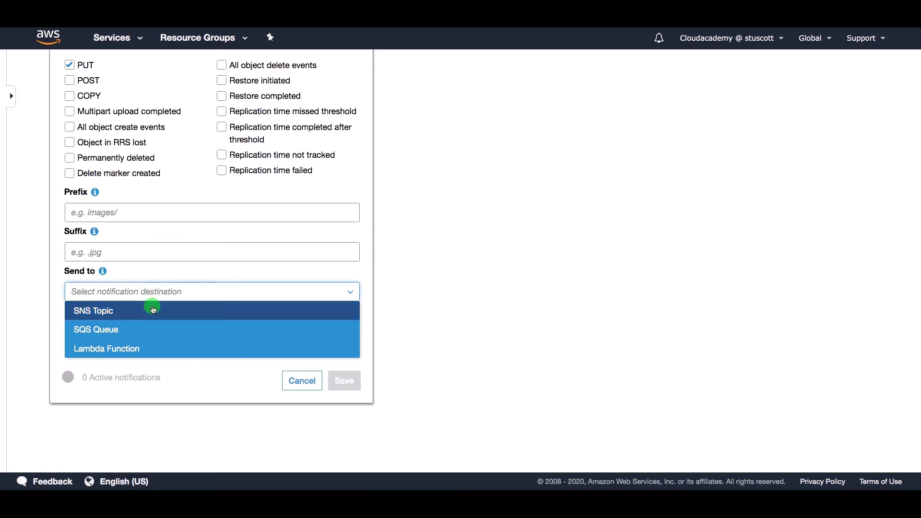
pyautogui.click(151, 310)
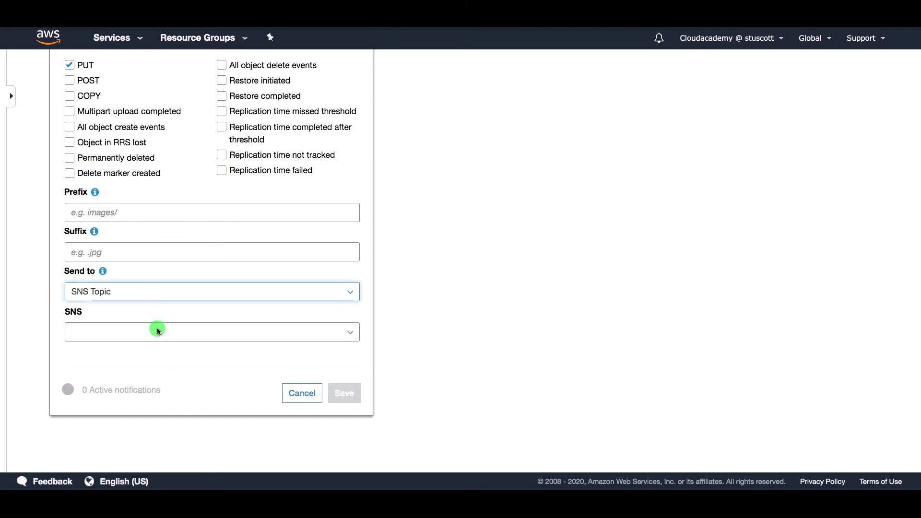
pyautogui.click(157, 328)
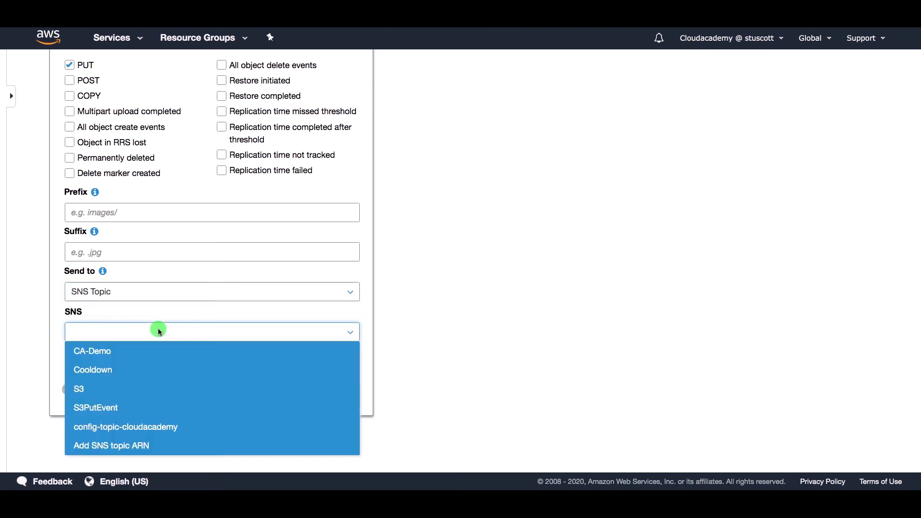
pyautogui.click(135, 410)
pyautogui.scroll(3, 298, 251)
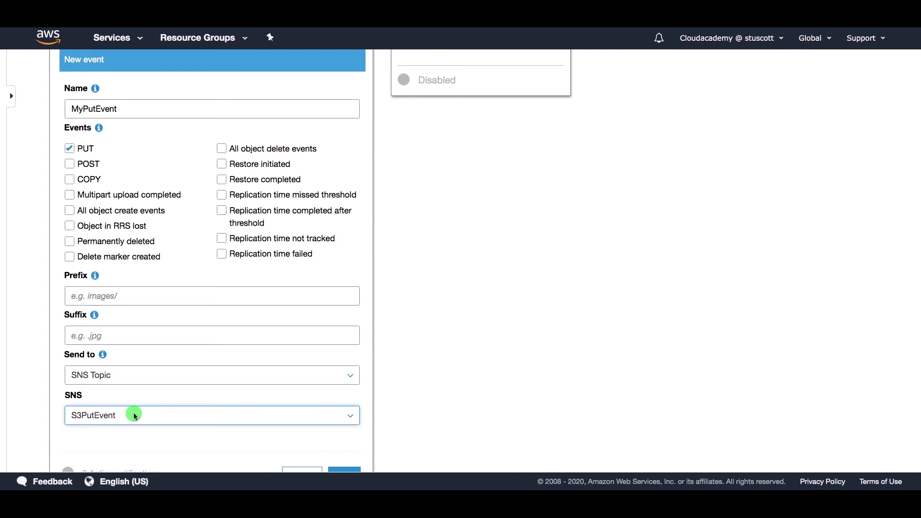
pyautogui.scroll(-3, 133, 412)
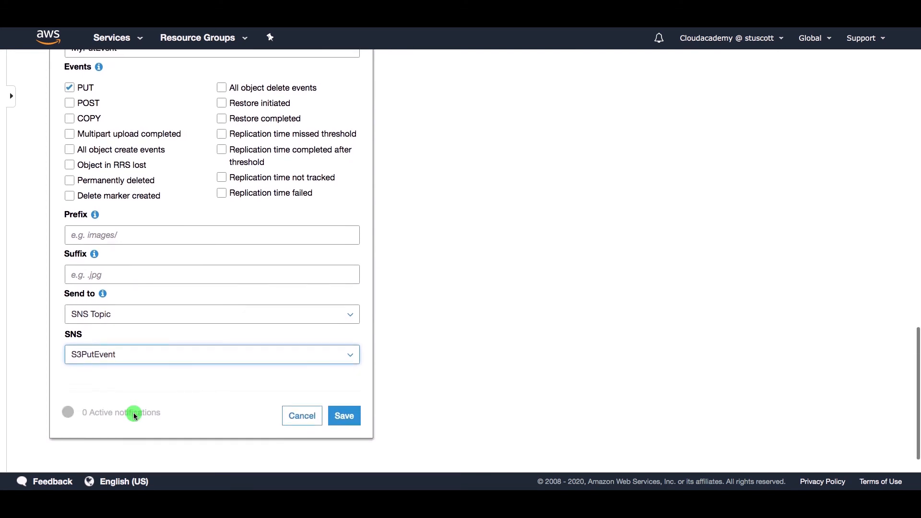
pyautogui.click(345, 418)
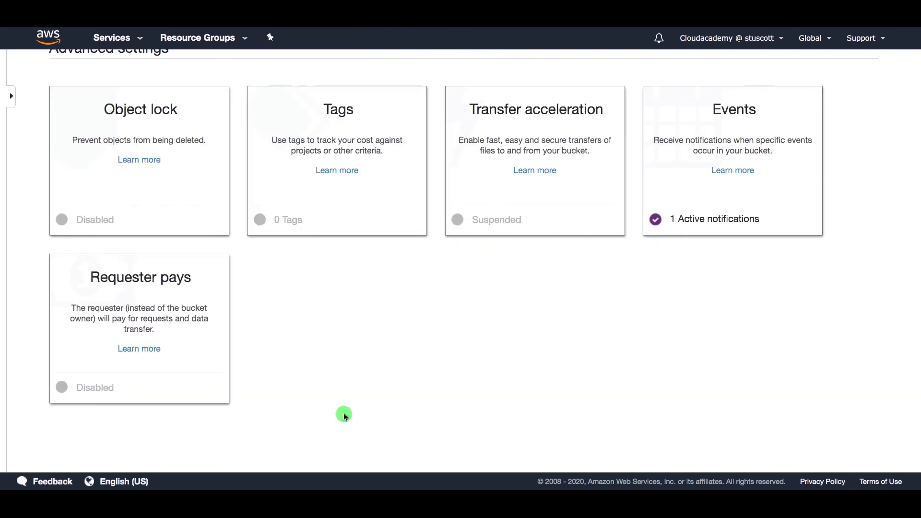
# Step: Upload Screen Shot 2020-03-02 at 21.35.19.png into stuartsdemobucket
pyautogui.scroll(10, 434, 294)
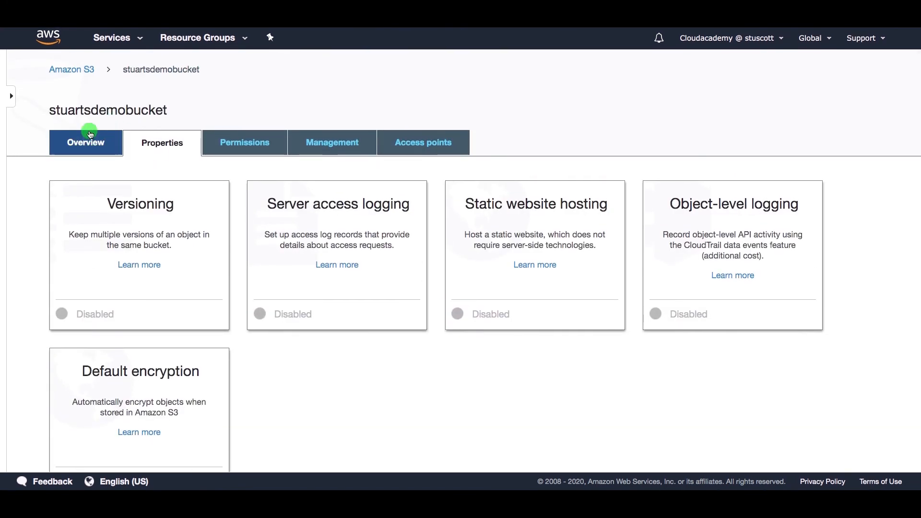
pyautogui.click(90, 141)
pyautogui.click(76, 184)
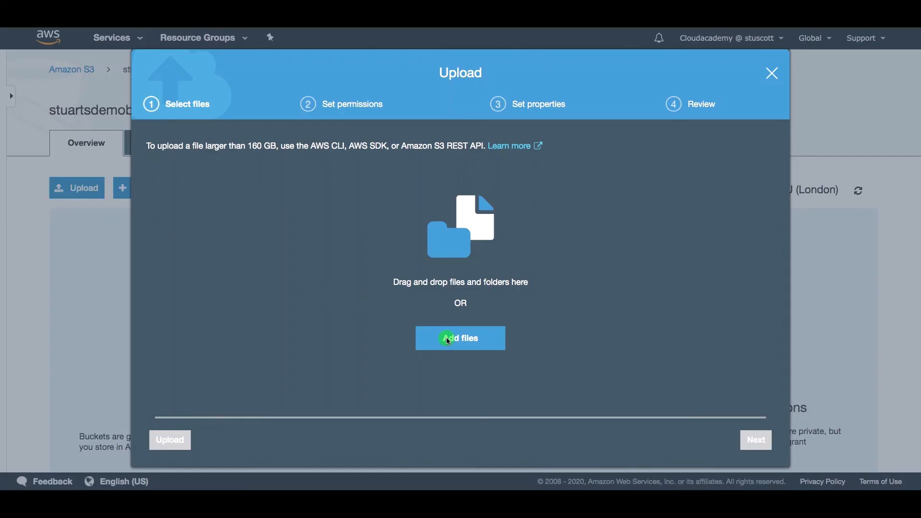
pyautogui.click(447, 340)
pyautogui.click(513, 121)
pyautogui.click(614, 145)
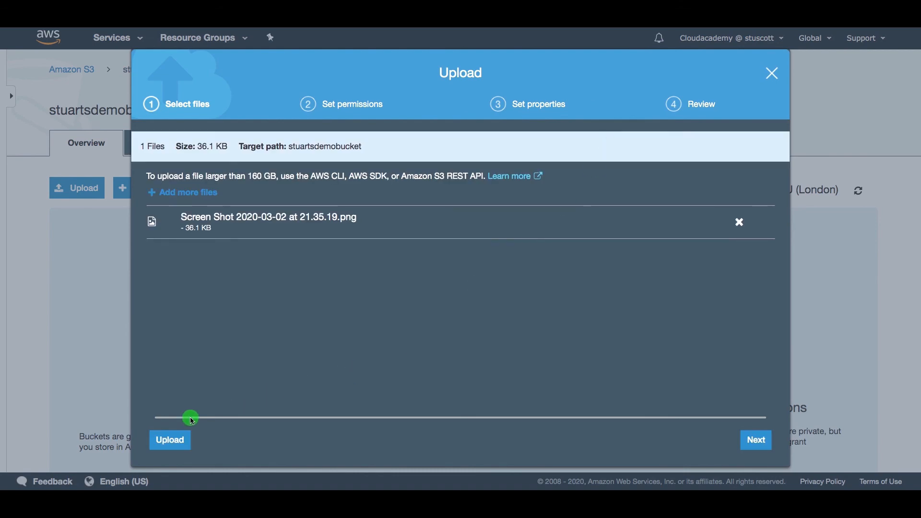
pyautogui.click(170, 441)
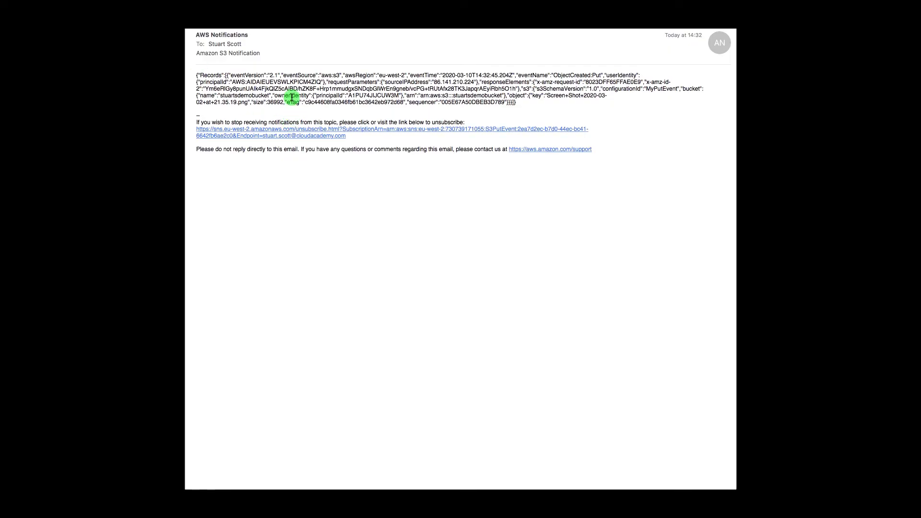
# Step: Inspect the notification e-mail's JSON message, highlighting the full text and the bucket's ARN
pyautogui.moveTo(528, 103); pyautogui.dragTo(197, 76)
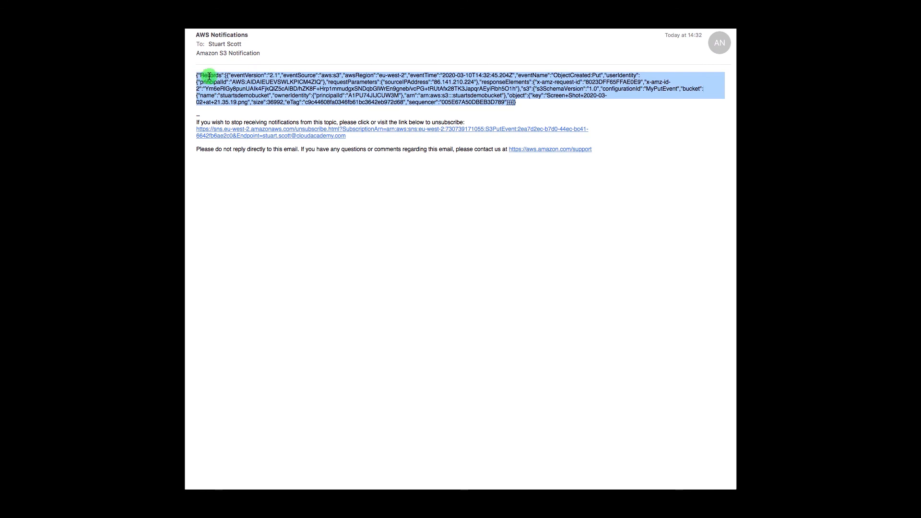
pyautogui.click(430, 77)
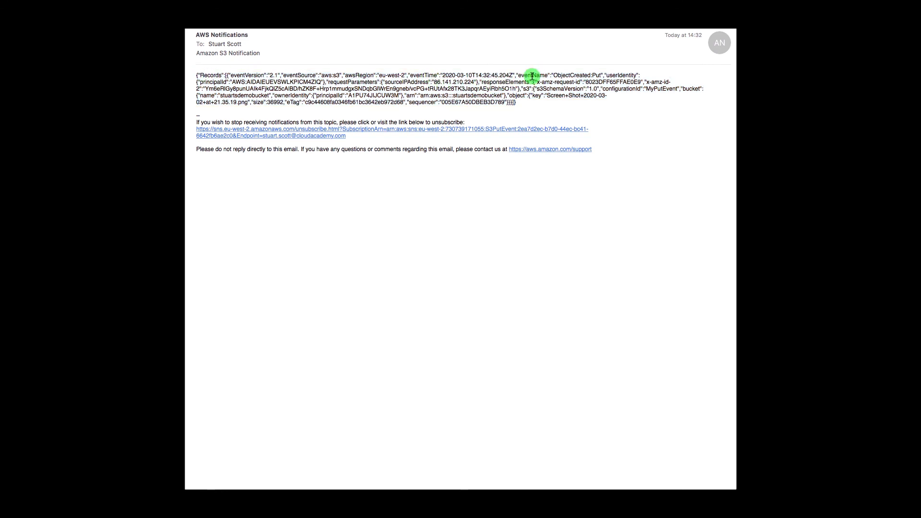
pyautogui.moveTo(420, 95); pyautogui.dragTo(250, 103)
pyautogui.click(549, 95)
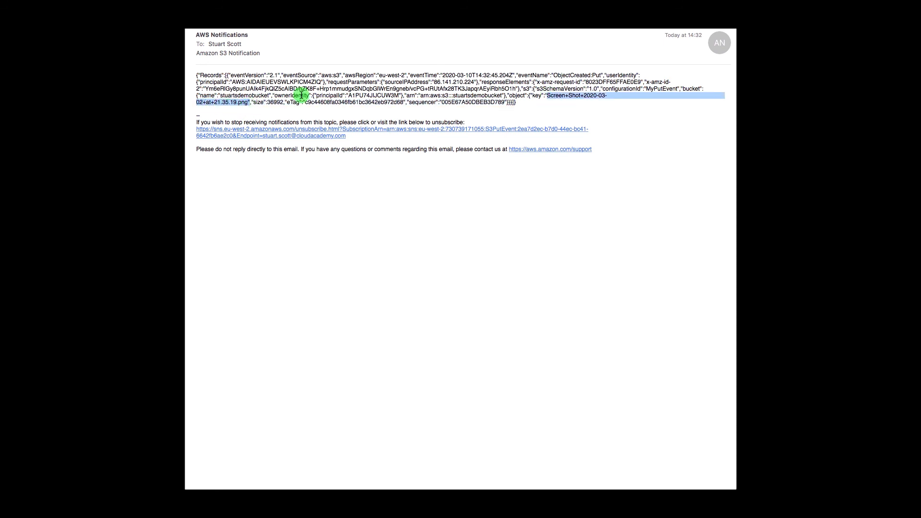